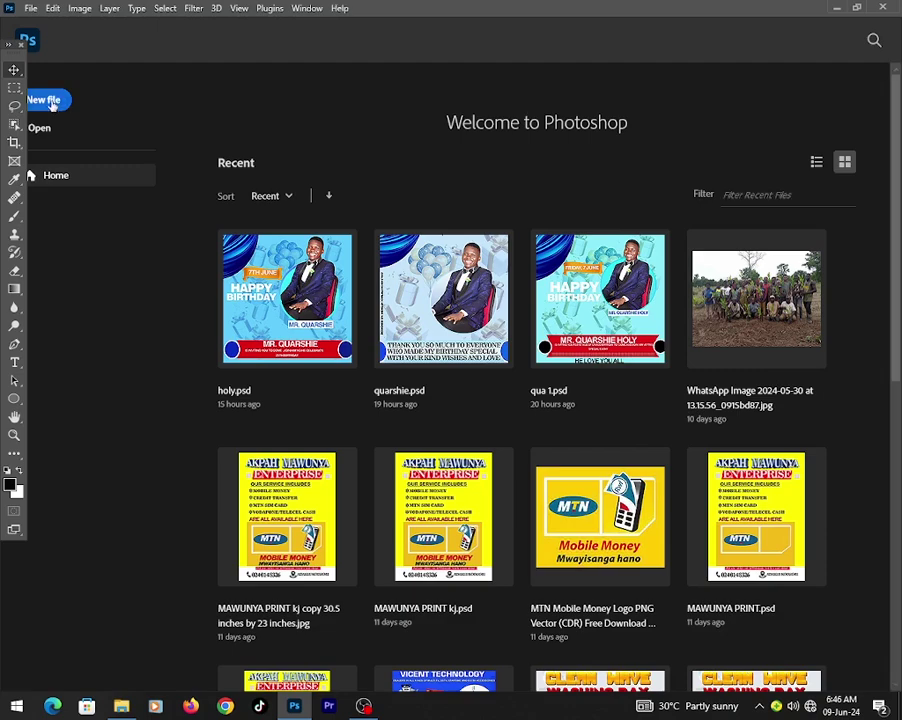
# Create a new 24 × 24 in, 300 ppi document from the Custom recent preset
pyautogui.click(45, 101)
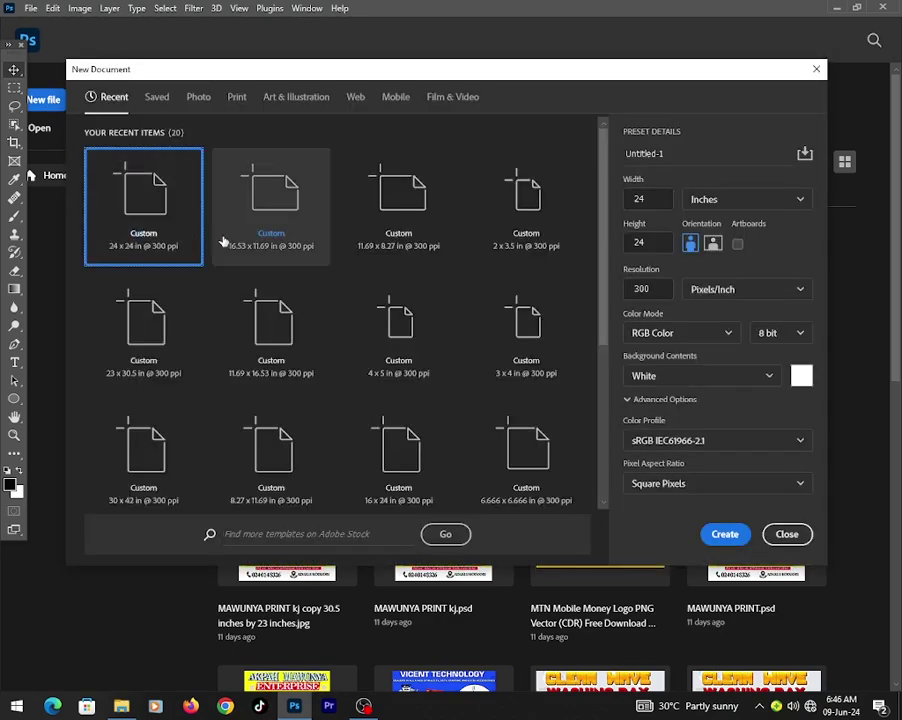
pyautogui.doubleClick(158, 201)
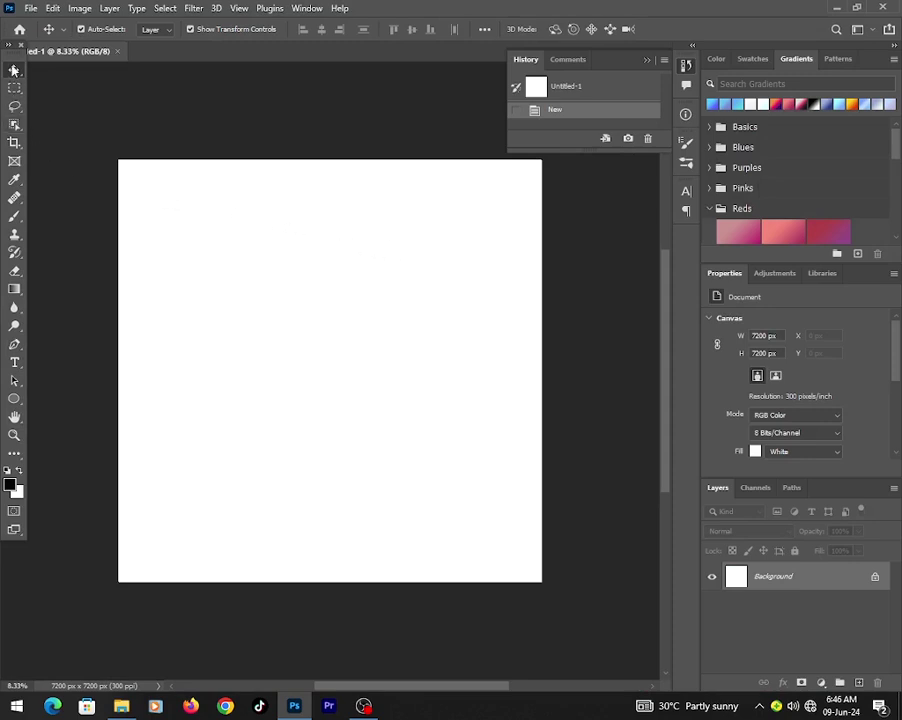
# Draw a black-filled rectangle in the upper-left of the canvas with the Rectangle Tool
pyautogui.click(21, 404)
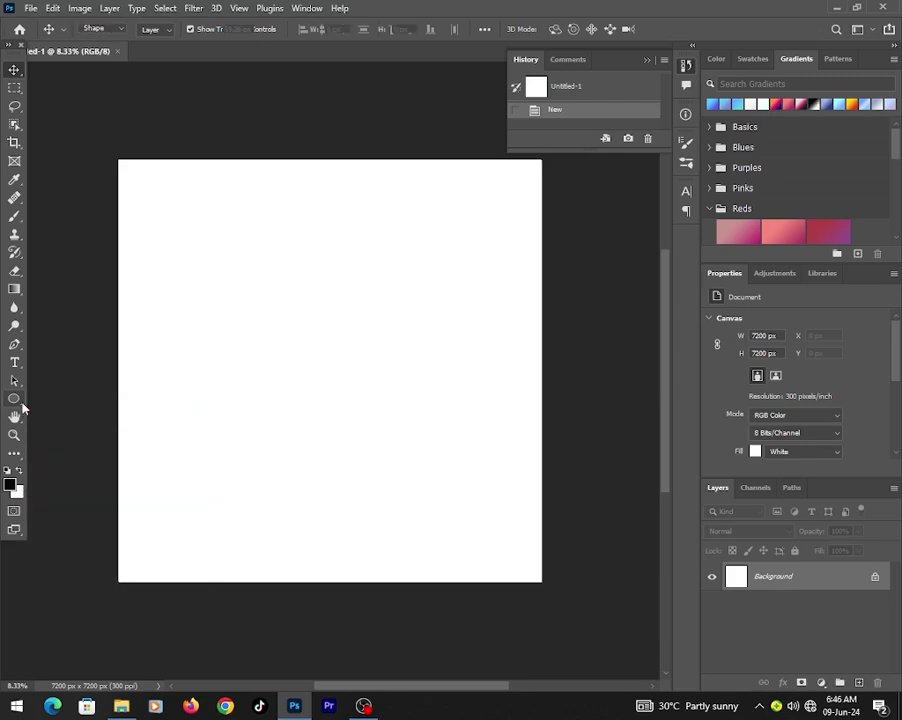
pyautogui.rightClick(14, 399)
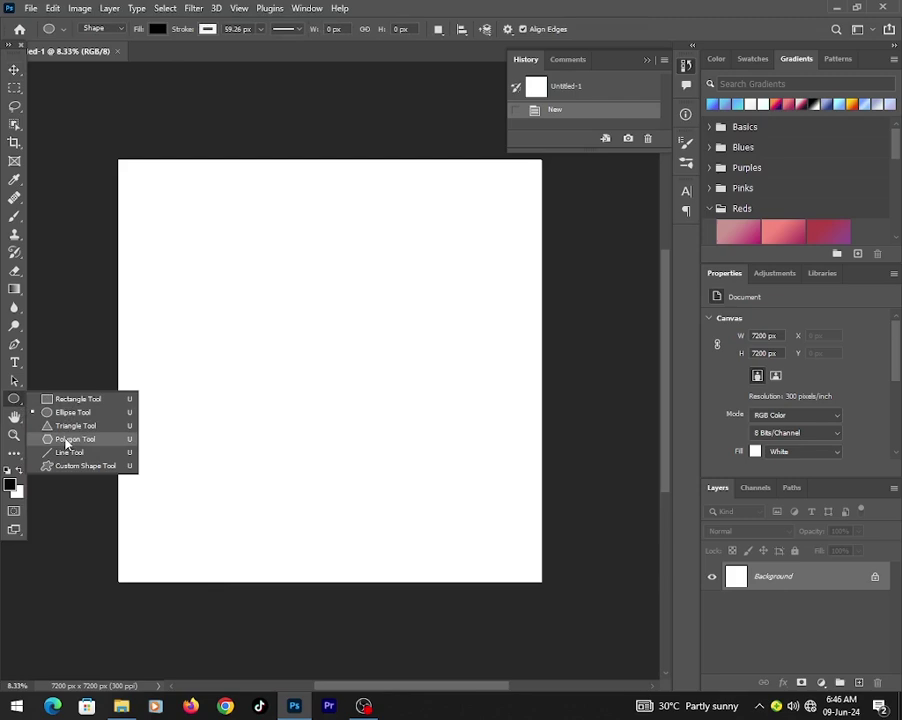
pyautogui.click(71, 400)
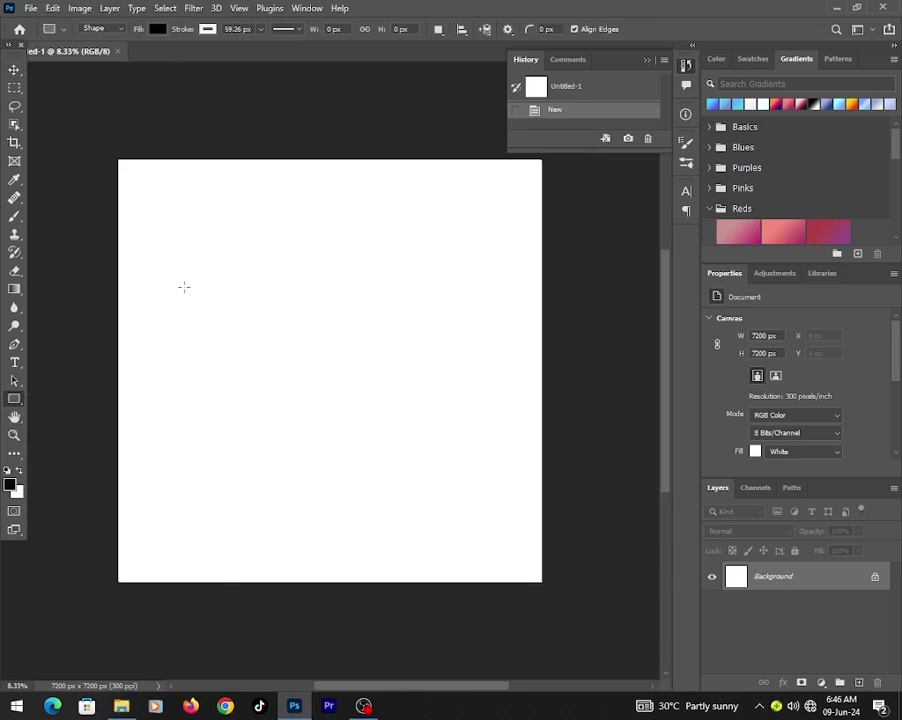
pyautogui.moveTo(172, 252)
pyautogui.mouseDown()
pyautogui.moveTo(343, 365)
pyautogui.moveTo(334, 392)
pyautogui.mouseUp()
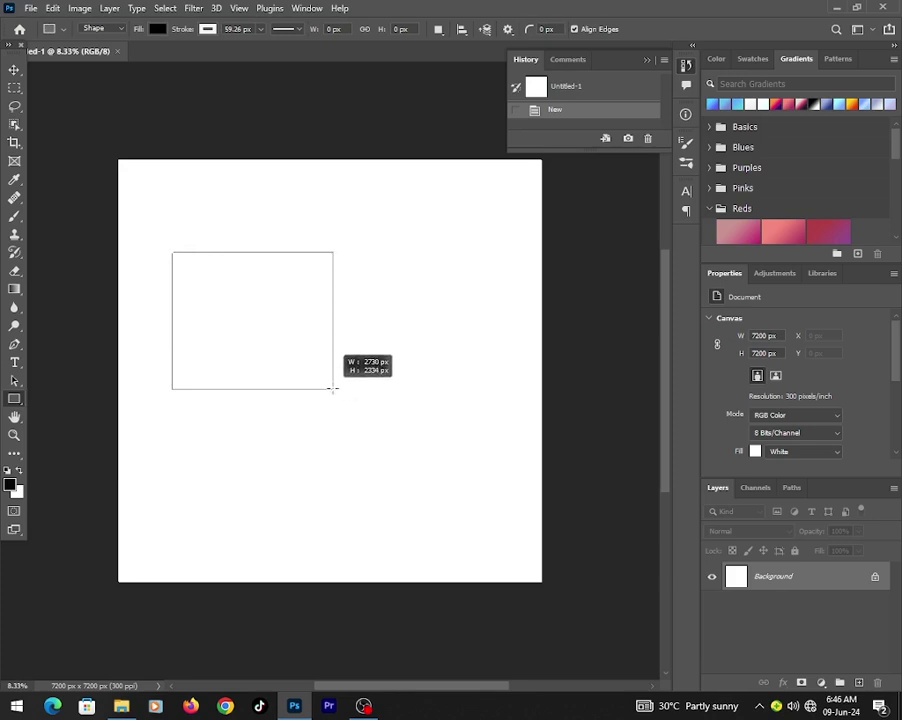
pyautogui.moveTo(334, 392); pyautogui.dragTo(333, 383)
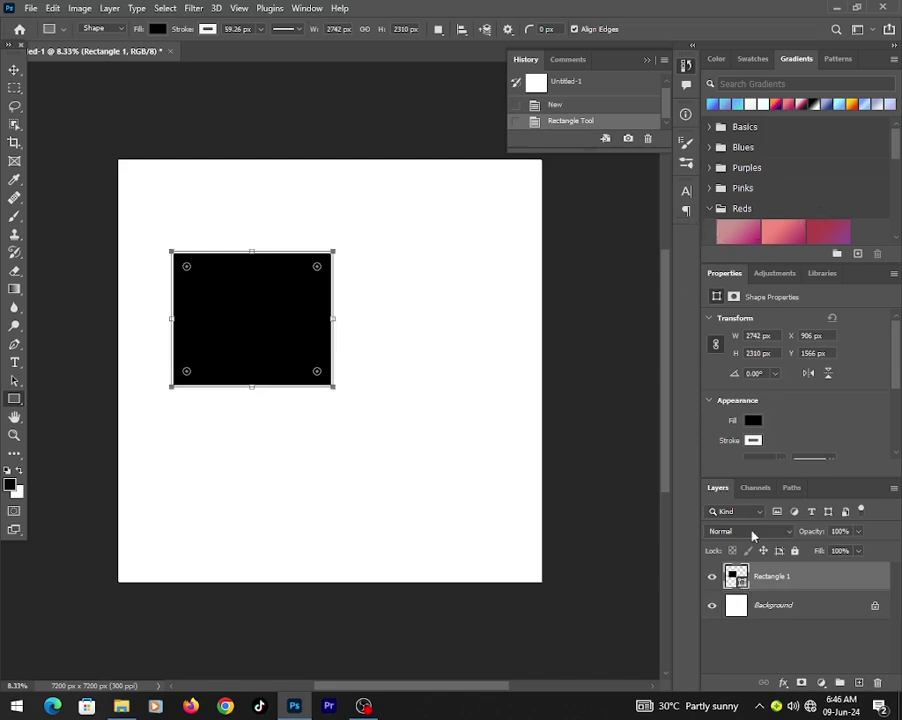
# Set the rectangle's fill and stroke colours to blue
pyautogui.click(755, 424)
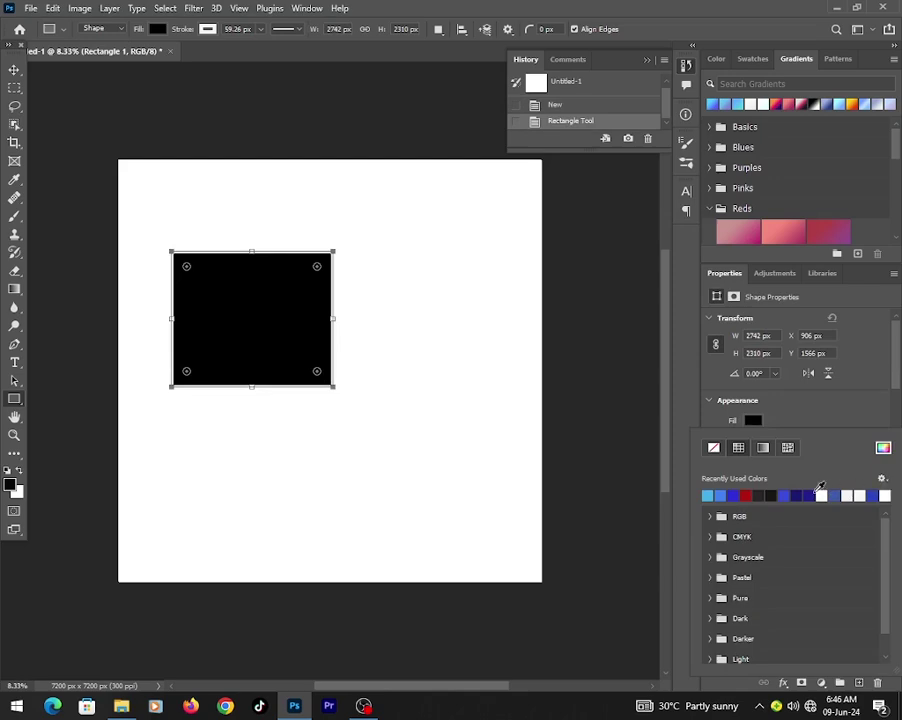
pyautogui.click(744, 494)
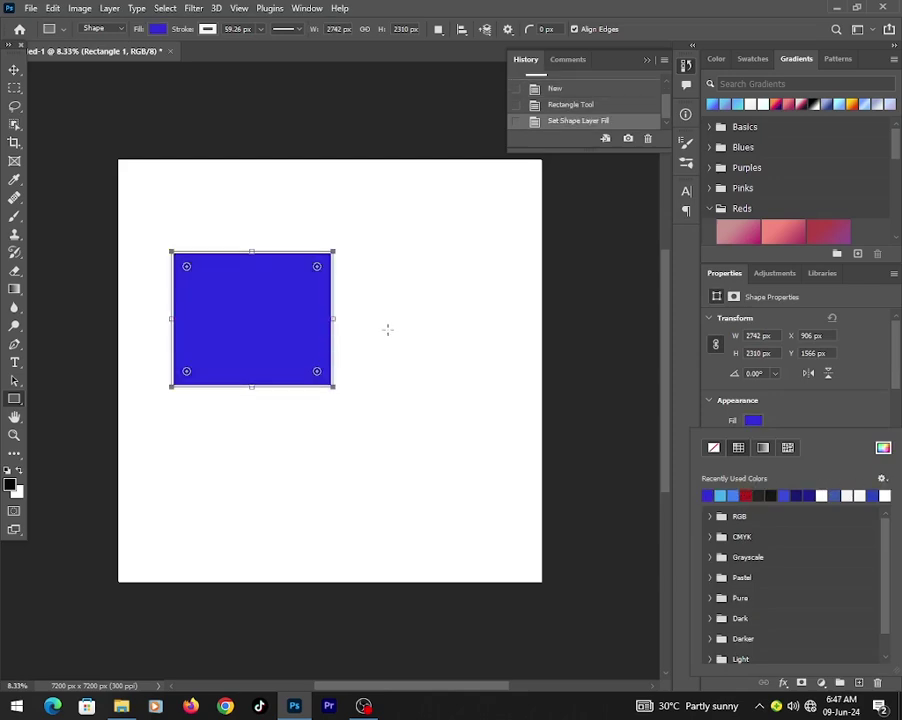
pyautogui.click(756, 420)
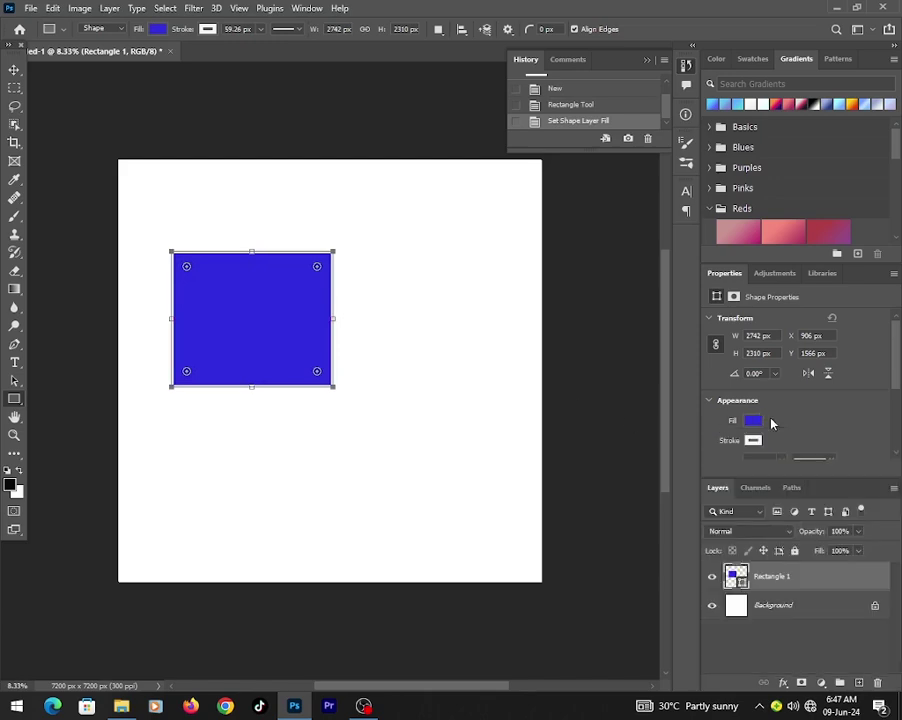
pyautogui.click(755, 441)
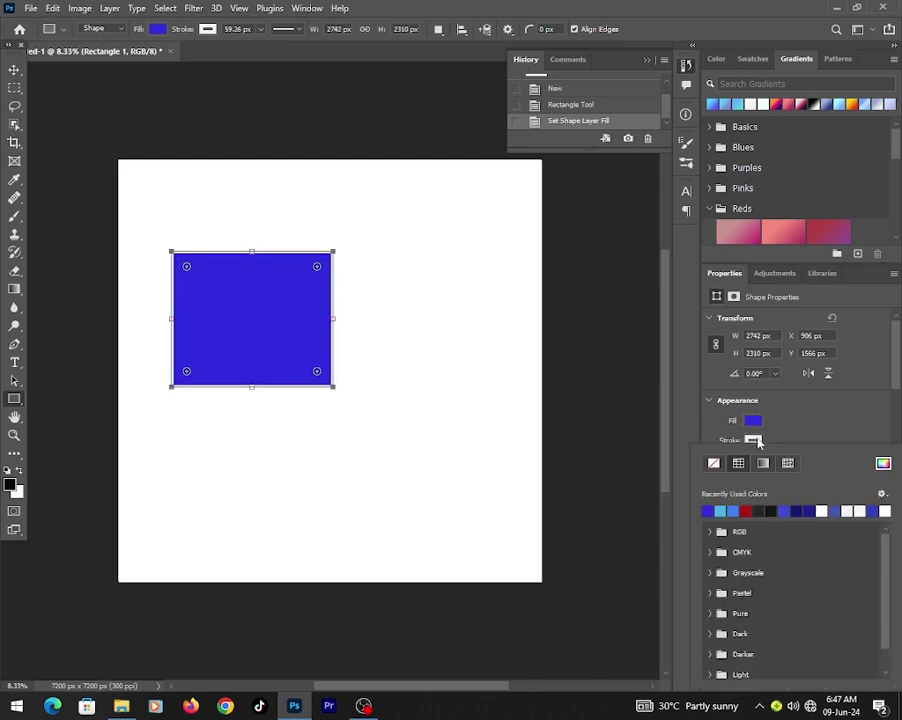
pyautogui.click(801, 510)
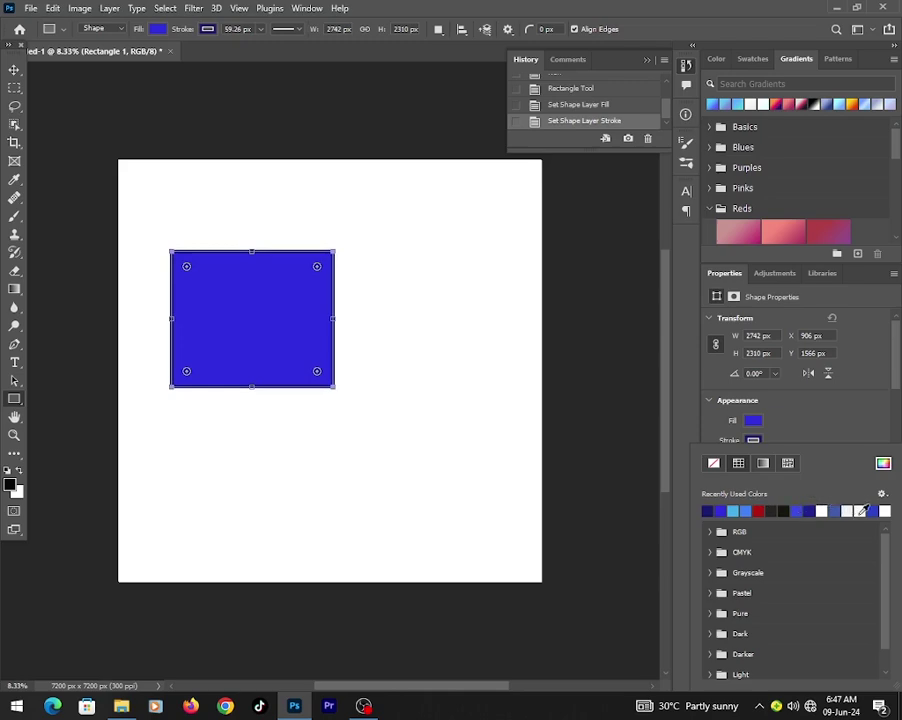
pyautogui.click(860, 511)
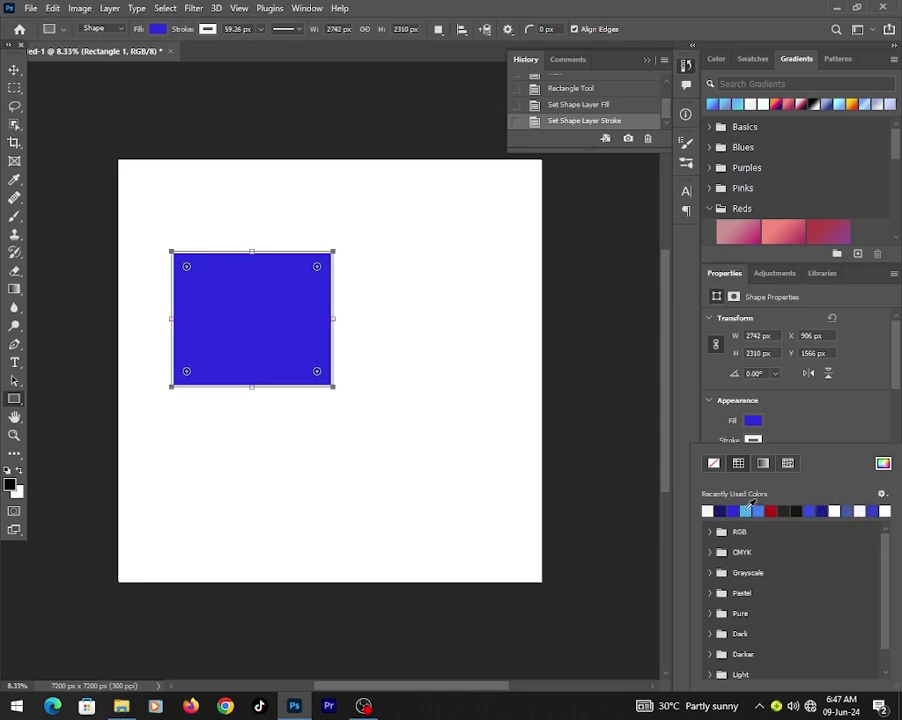
pyautogui.click(741, 511)
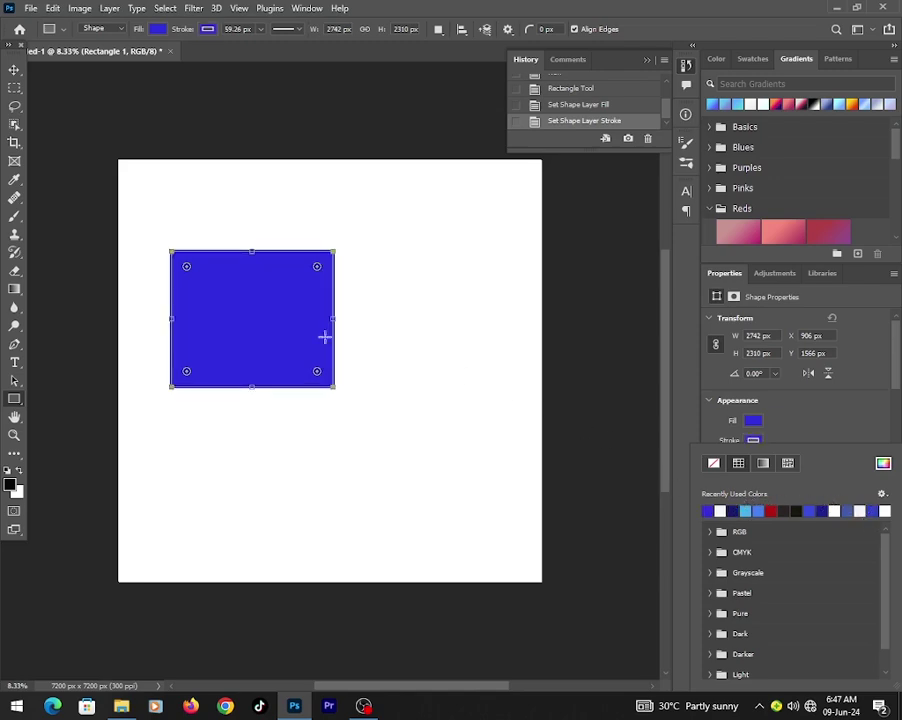
# Change the rectangle's fill to white, keeping the blue outline
pyautogui.click(753, 421)
pyautogui.click(753, 421)
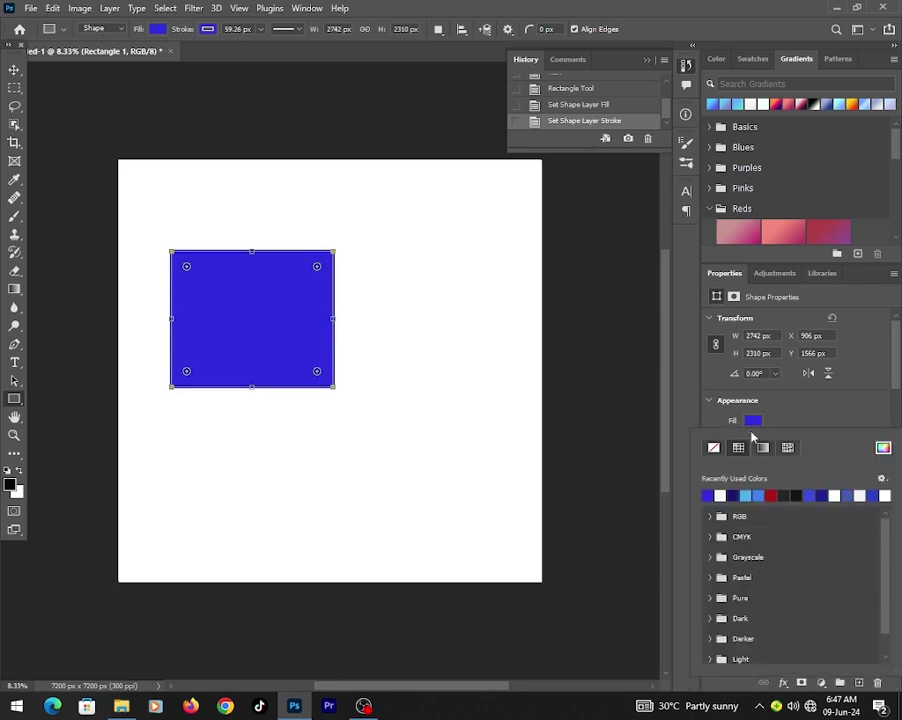
pyautogui.click(884, 495)
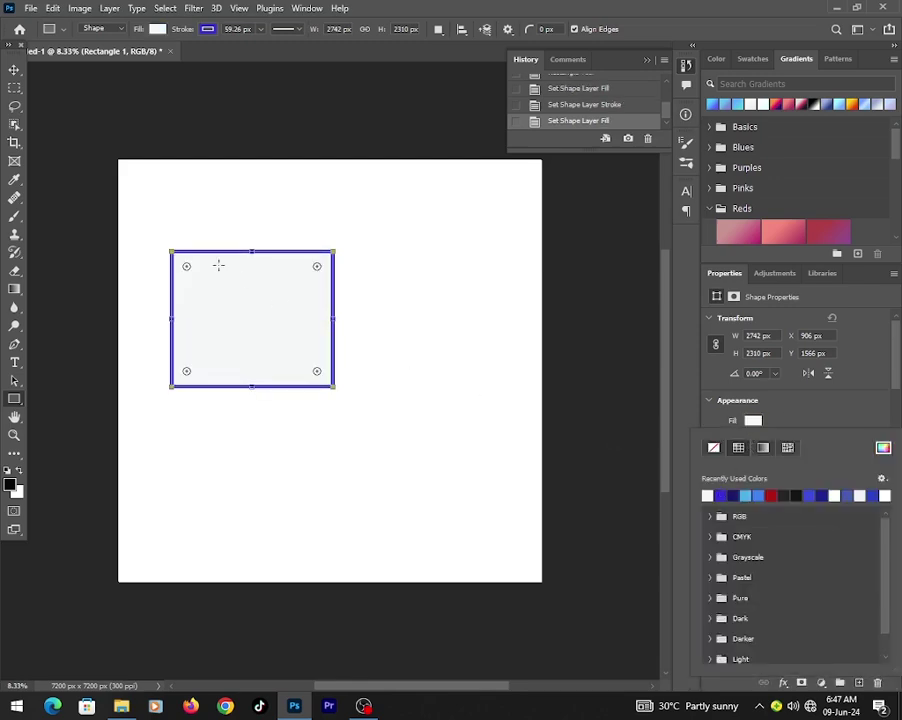
pyautogui.click(800, 427)
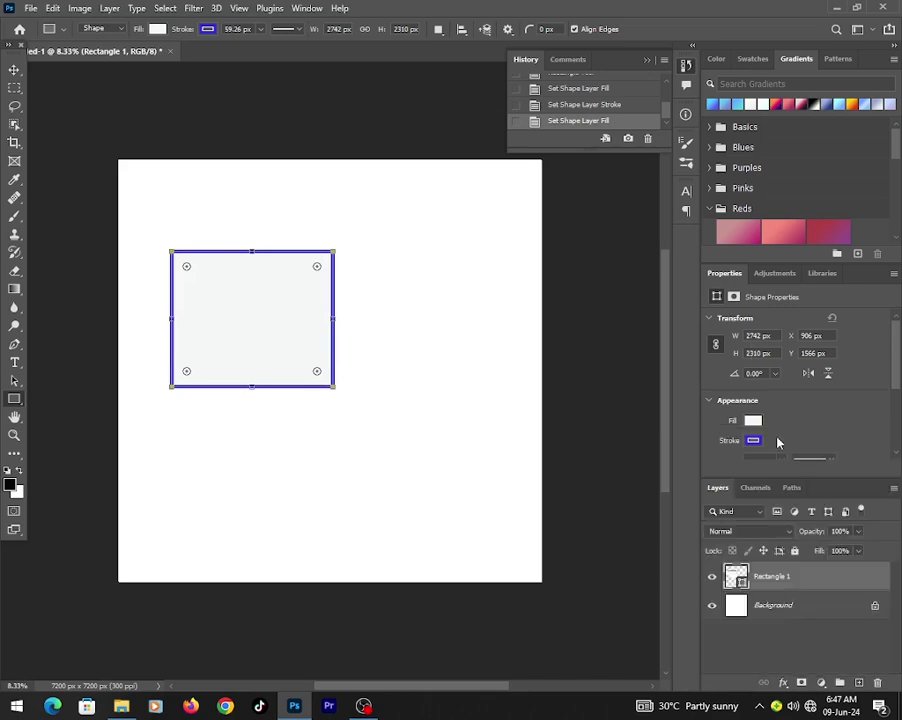
# Increase the rectangle's blue stroke width with the width slider
pyautogui.click(780, 459)
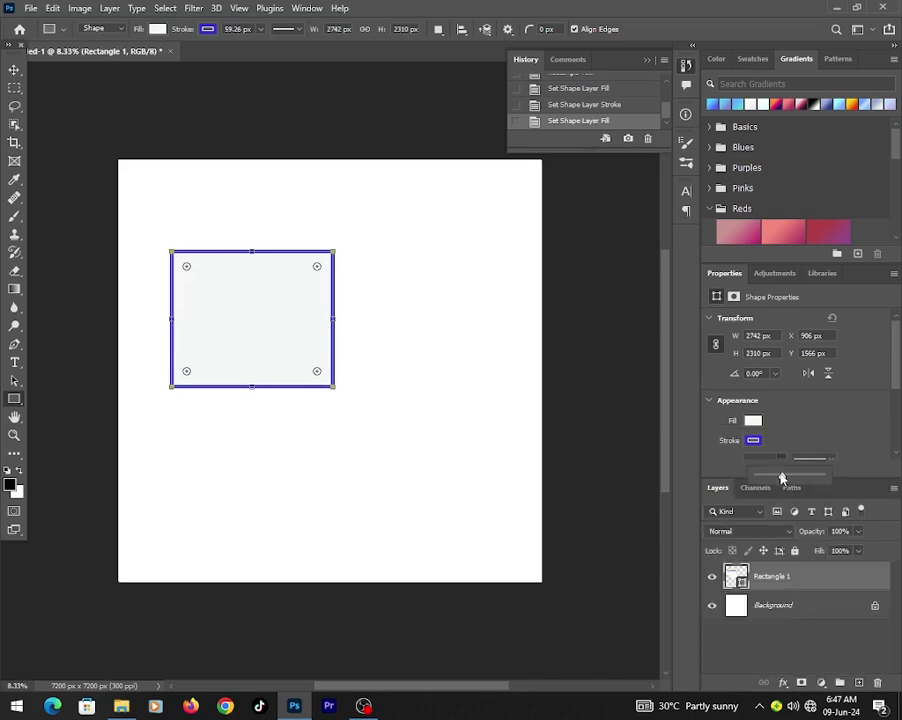
pyautogui.click(784, 477)
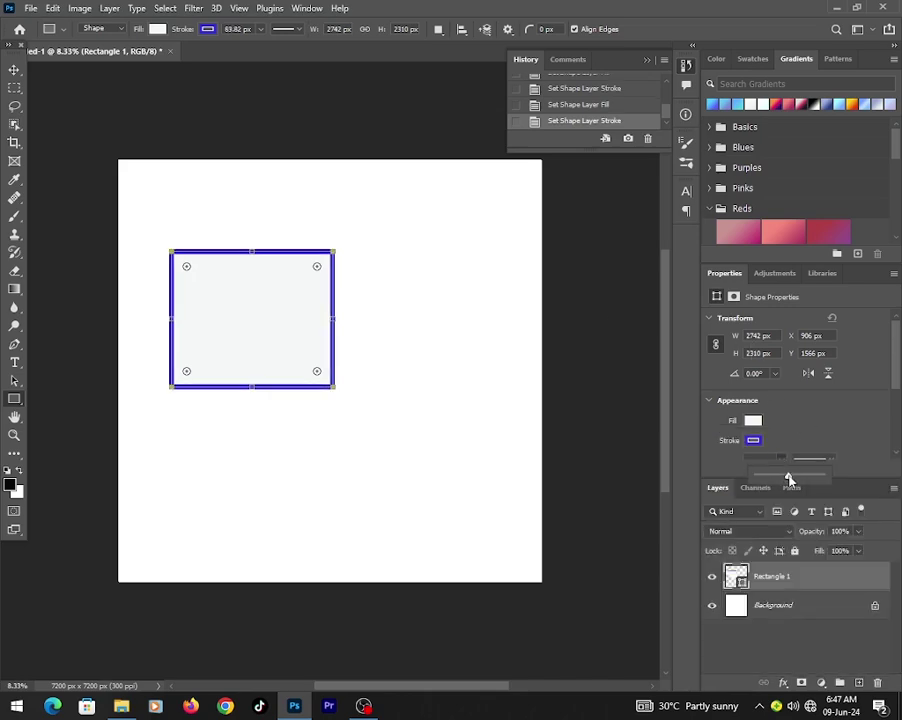
pyautogui.moveTo(788, 479); pyautogui.dragTo(793, 479)
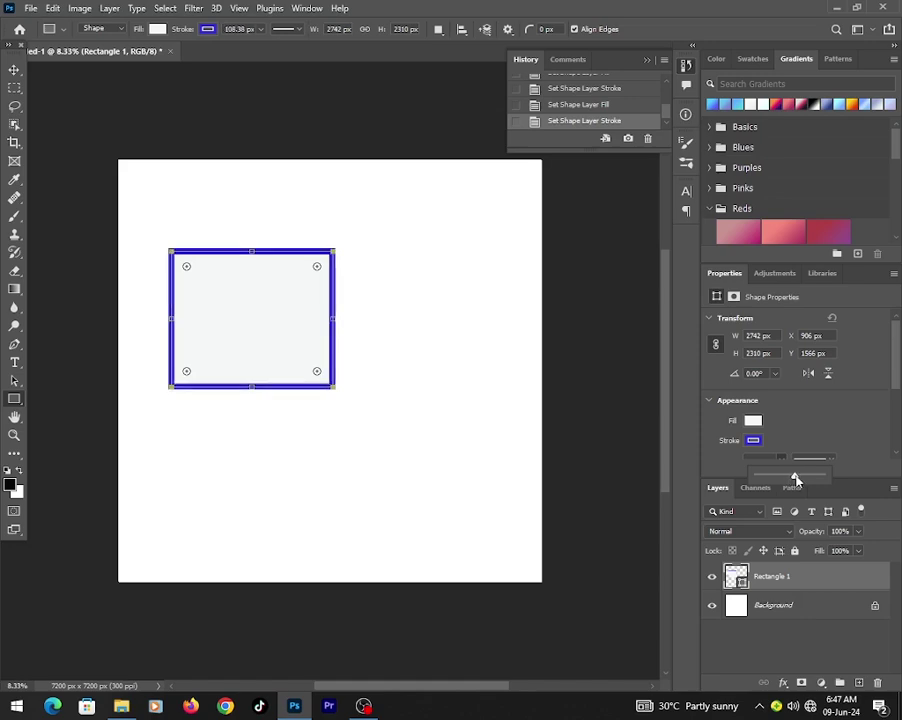
# Move the rectangle nearer the canvas's top-left corner and deselect it
pyautogui.click(15, 69)
pyautogui.moveTo(239, 263)
pyautogui.mouseDown()
pyautogui.moveTo(207, 215)
pyautogui.moveTo(212, 207)
pyautogui.mouseUp()
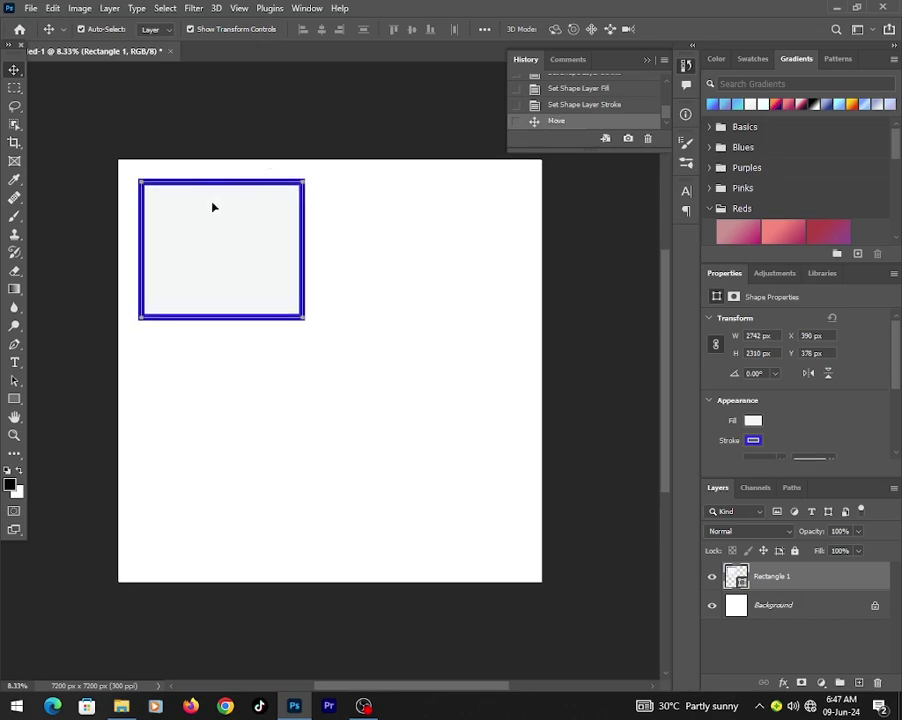
pyautogui.click(182, 112)
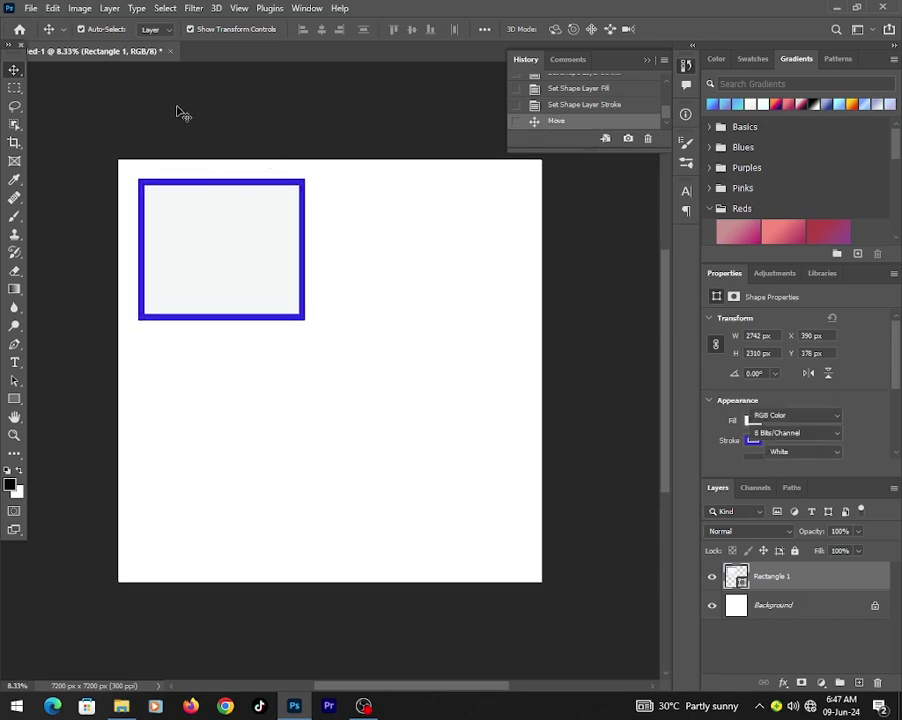
# Draw a tall ellipse at the top right, beside the rectangle
pyautogui.click(15, 400)
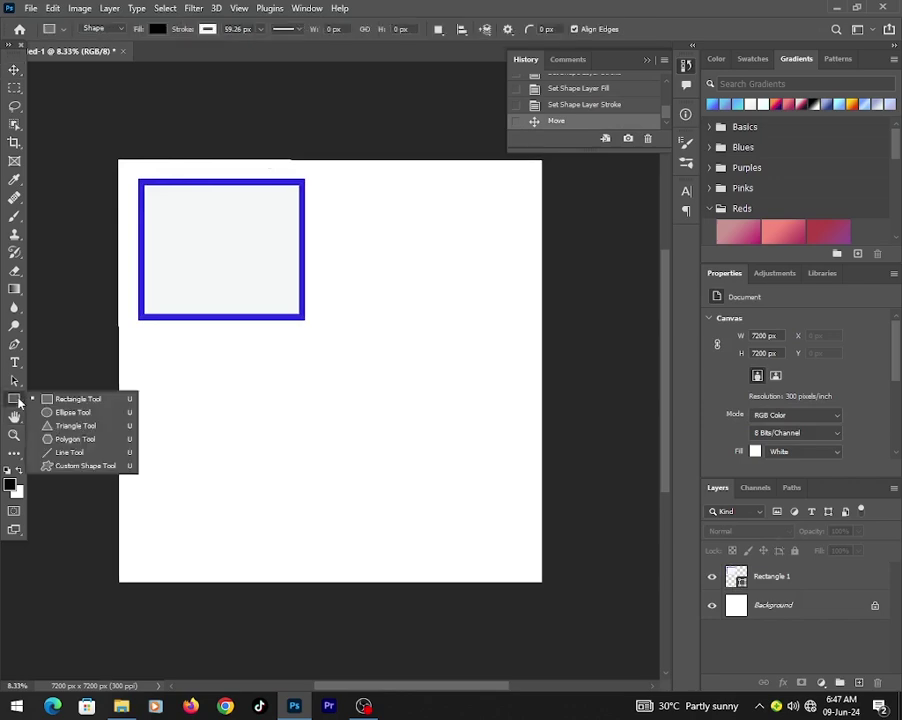
pyautogui.click(65, 414)
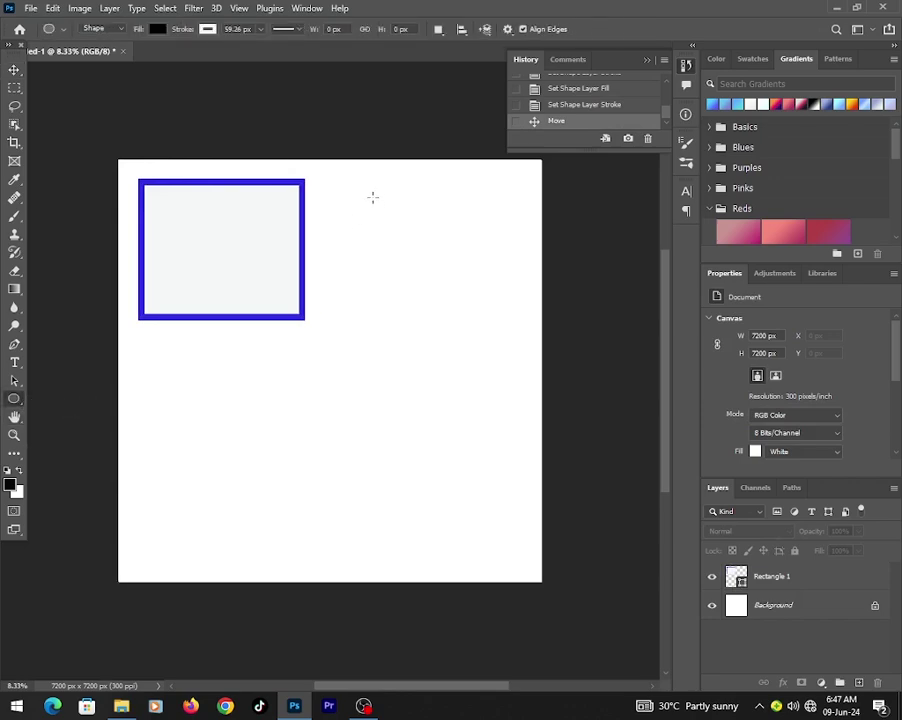
pyautogui.moveTo(370, 192); pyautogui.dragTo(478, 310)
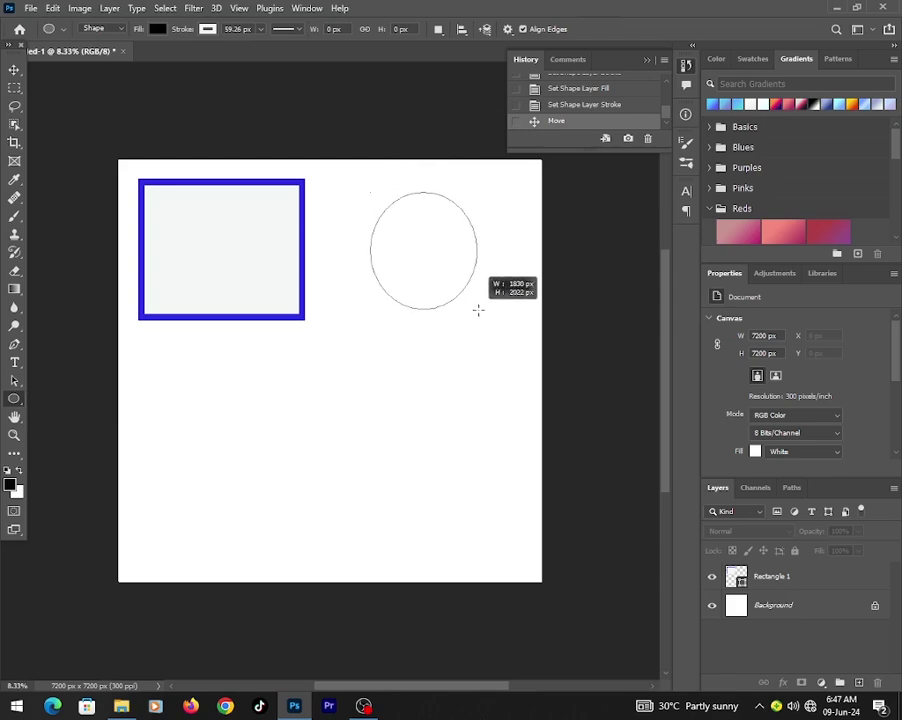
pyautogui.moveTo(478, 310); pyautogui.dragTo(507, 344)
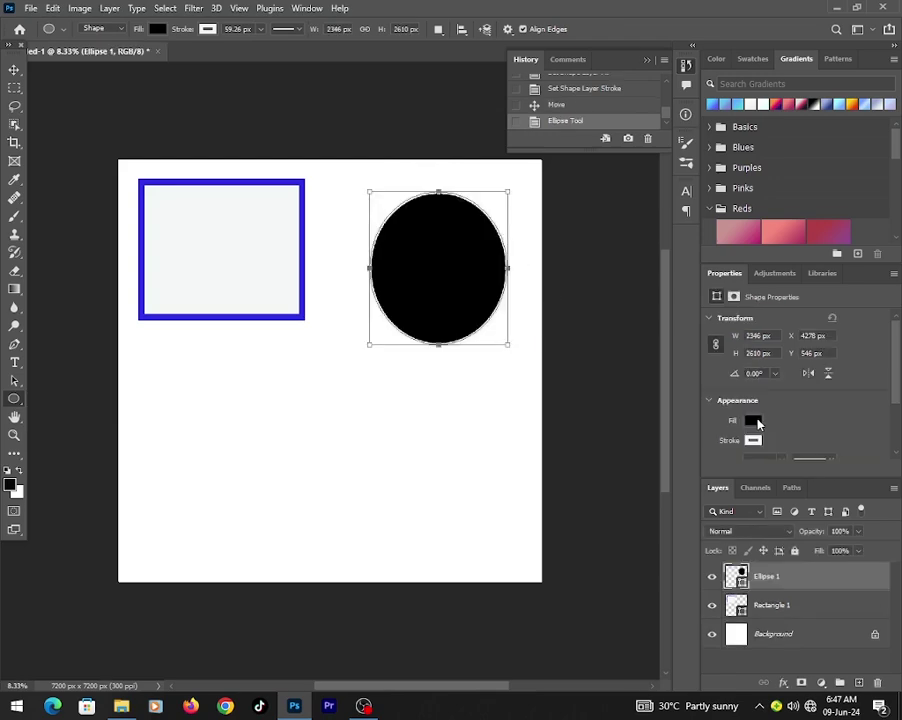
# Give the ellipse a light grey fill and a blue outline
pyautogui.click(753, 421)
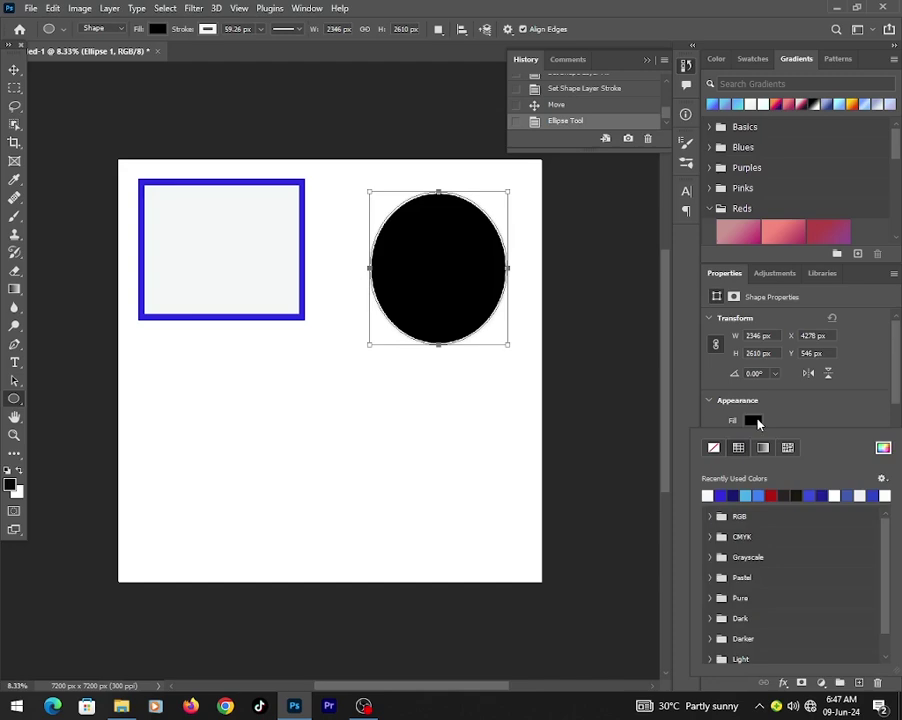
pyautogui.click(709, 496)
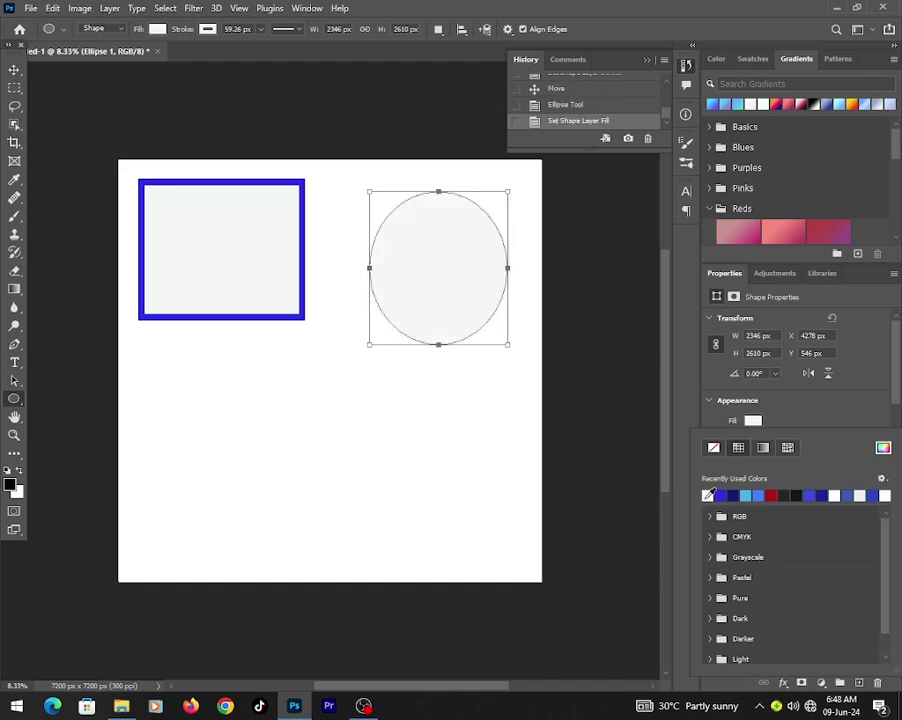
pyautogui.click(762, 418)
pyautogui.click(753, 441)
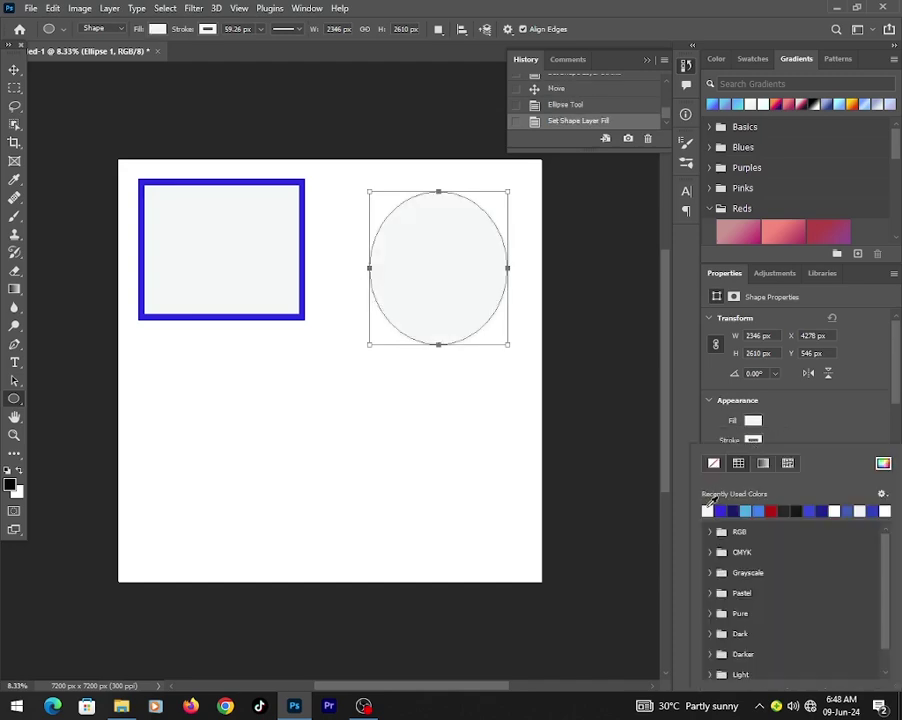
pyautogui.click(721, 506)
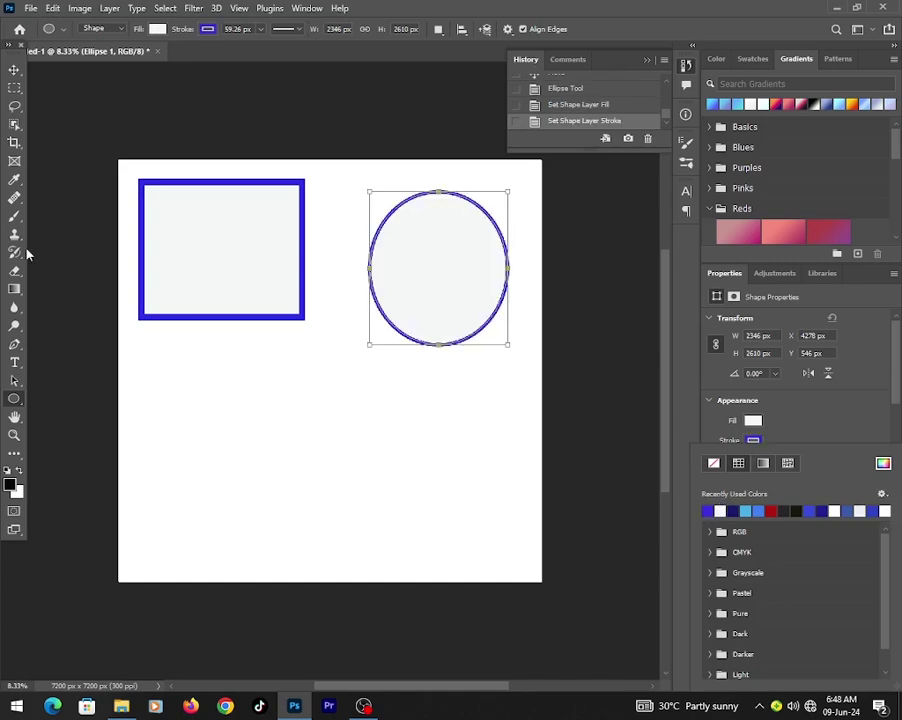
pyautogui.click(13, 405)
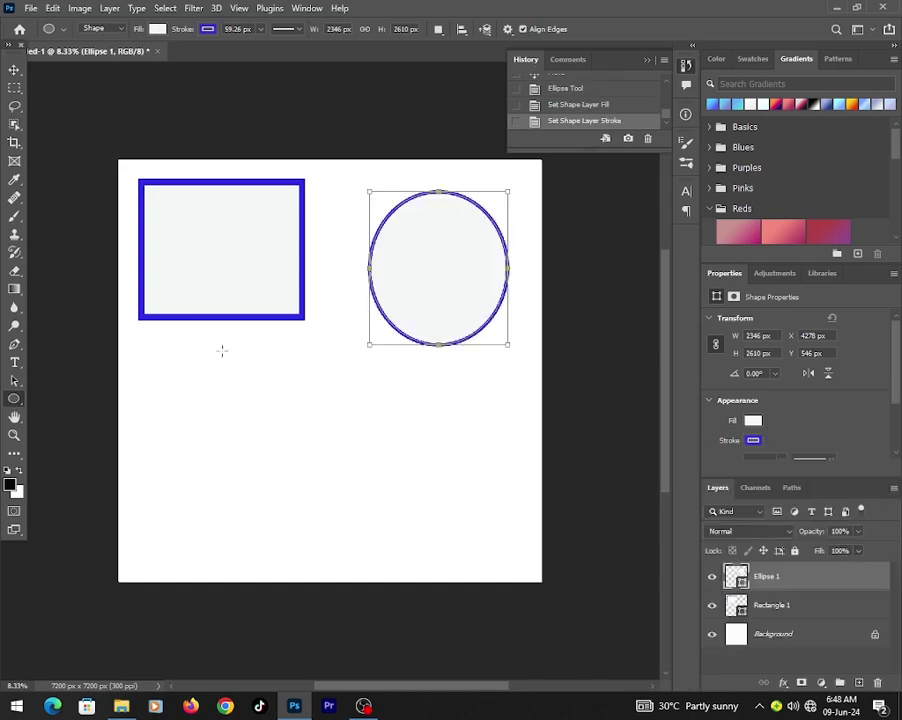
# Drag out a wide second ellipse below the rectangle on the left side
pyautogui.moveTo(140, 360); pyautogui.dragTo(263, 438)
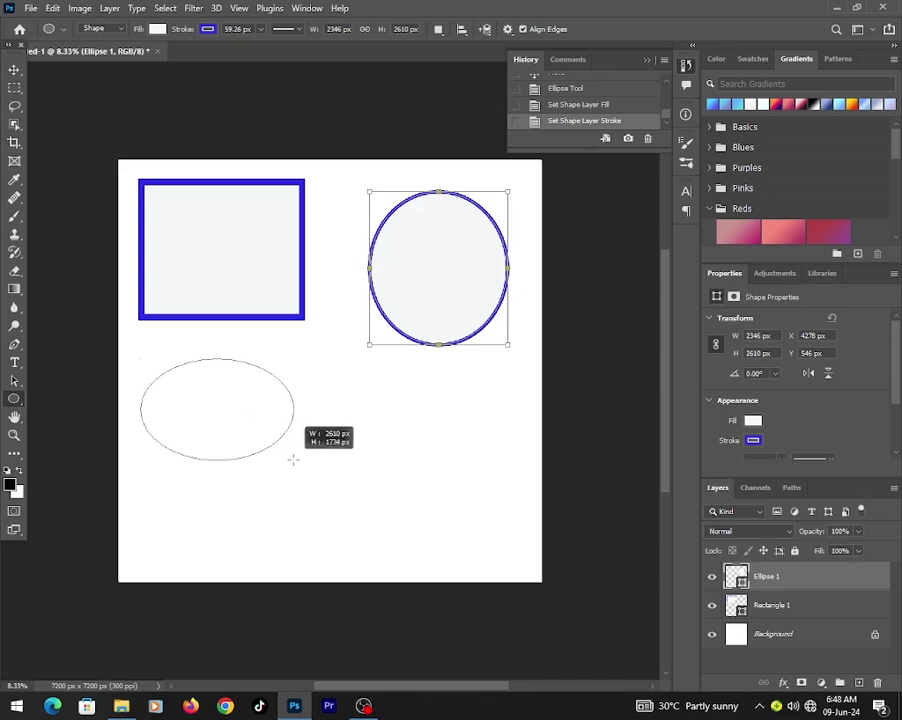
pyautogui.moveTo(263, 438); pyautogui.dragTo(325, 487)
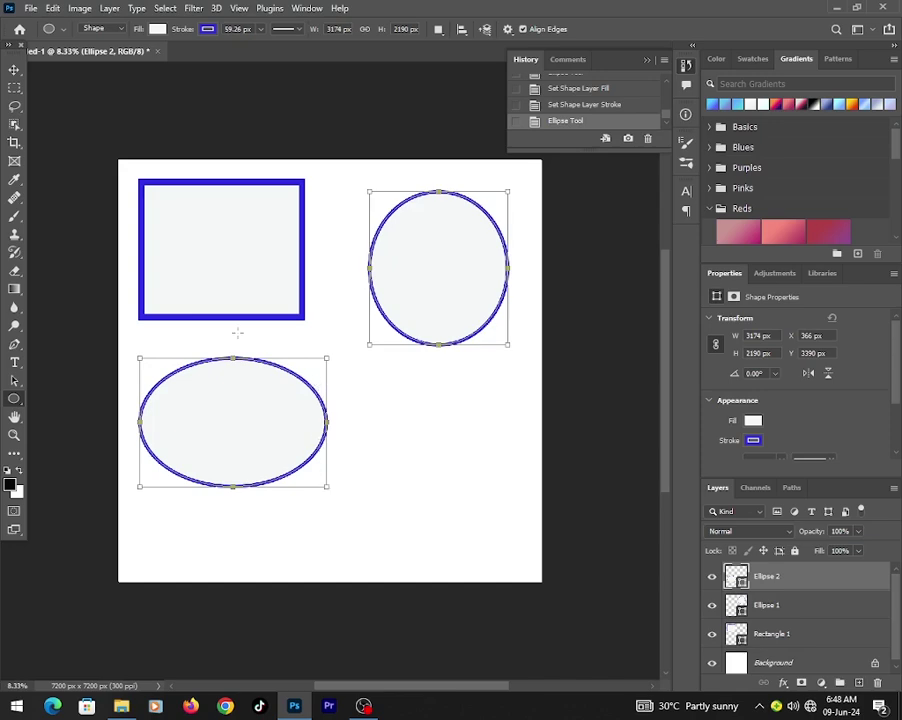
# Draw a triangle below the tall ellipse with the Triangle Tool
pyautogui.rightClick(17, 400)
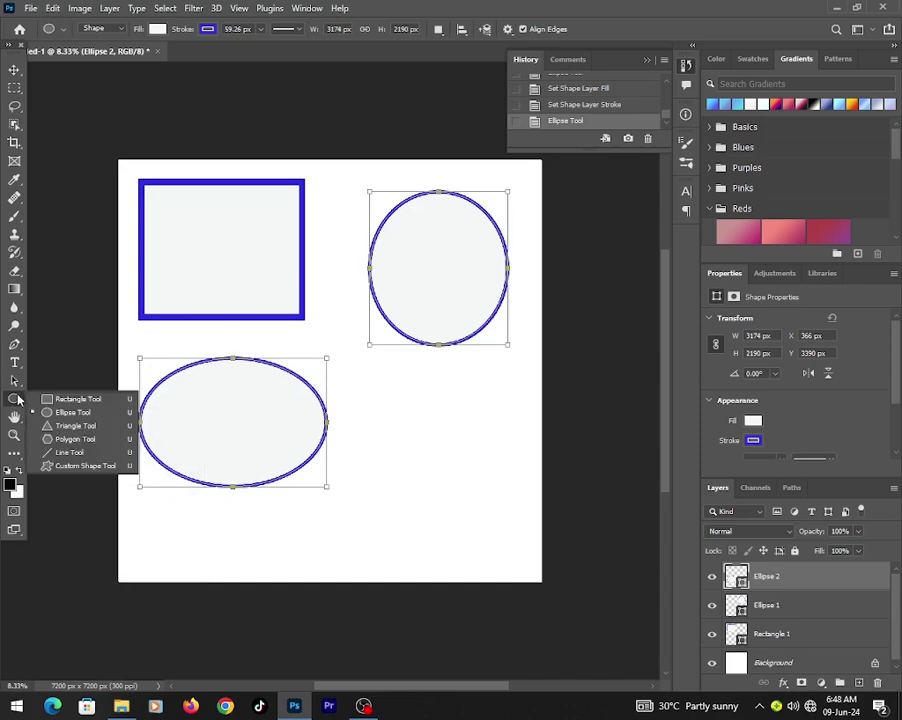
pyautogui.click(70, 426)
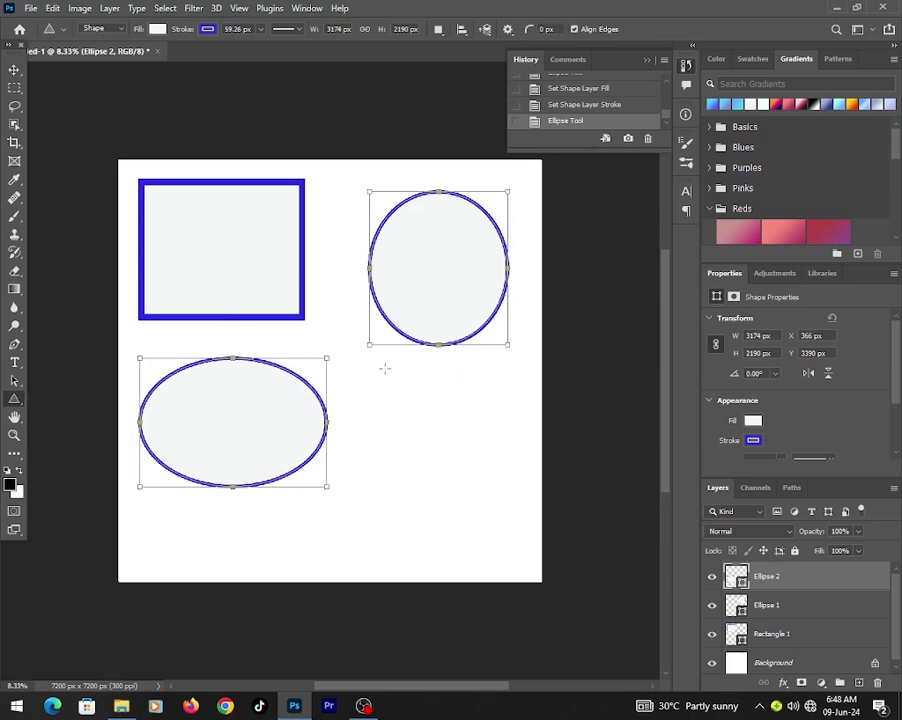
pyautogui.moveTo(384, 366); pyautogui.dragTo(469, 462)
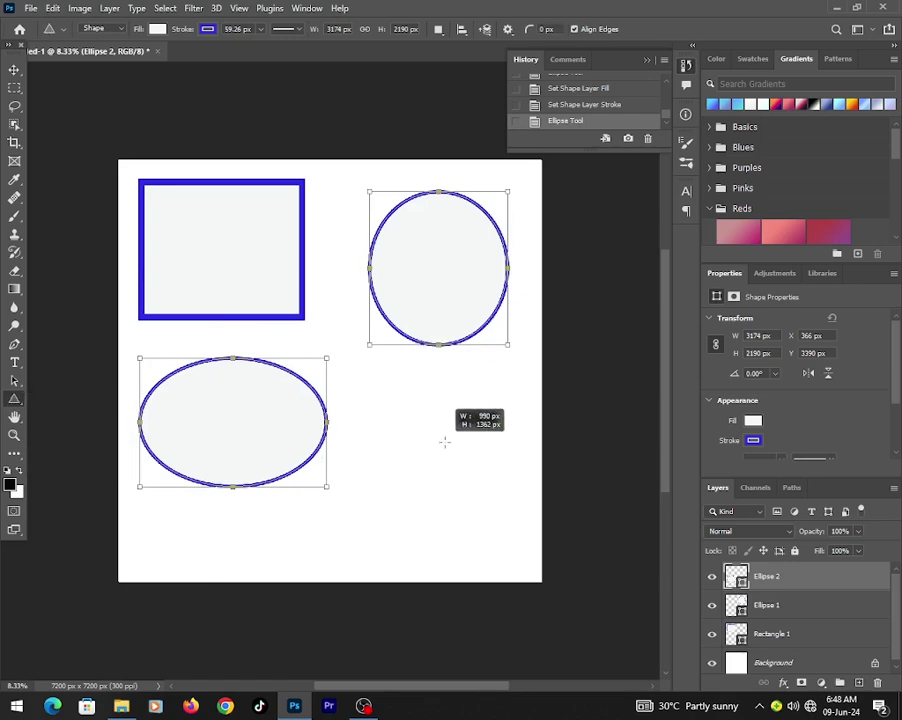
pyautogui.moveTo(469, 462); pyautogui.dragTo(479, 487)
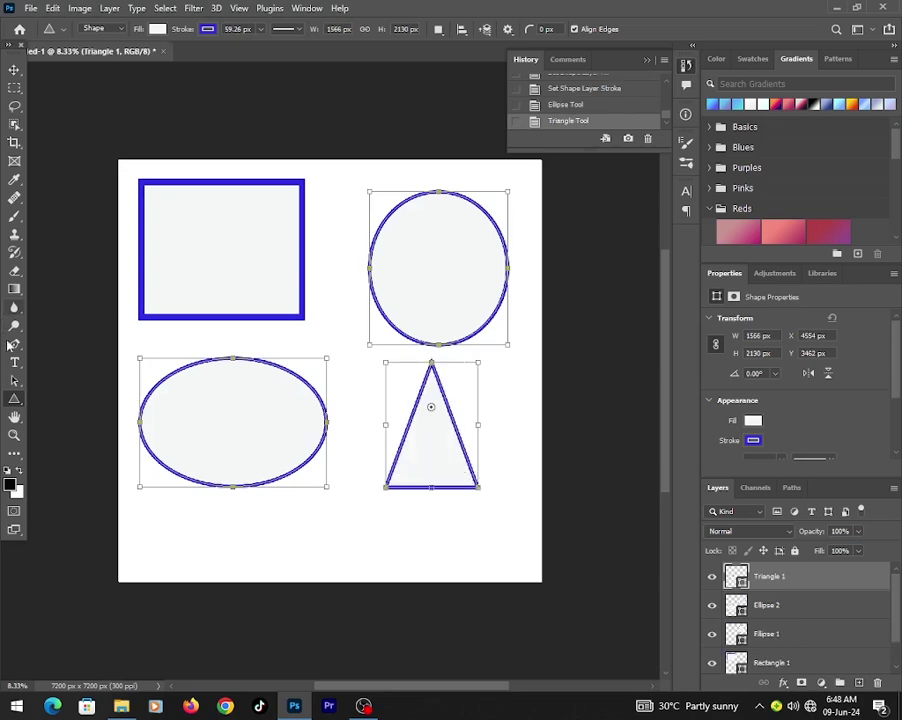
# Draw a small five-sided polygon near the bottom edge, under the wide ellipse
pyautogui.rightClick(18, 401)
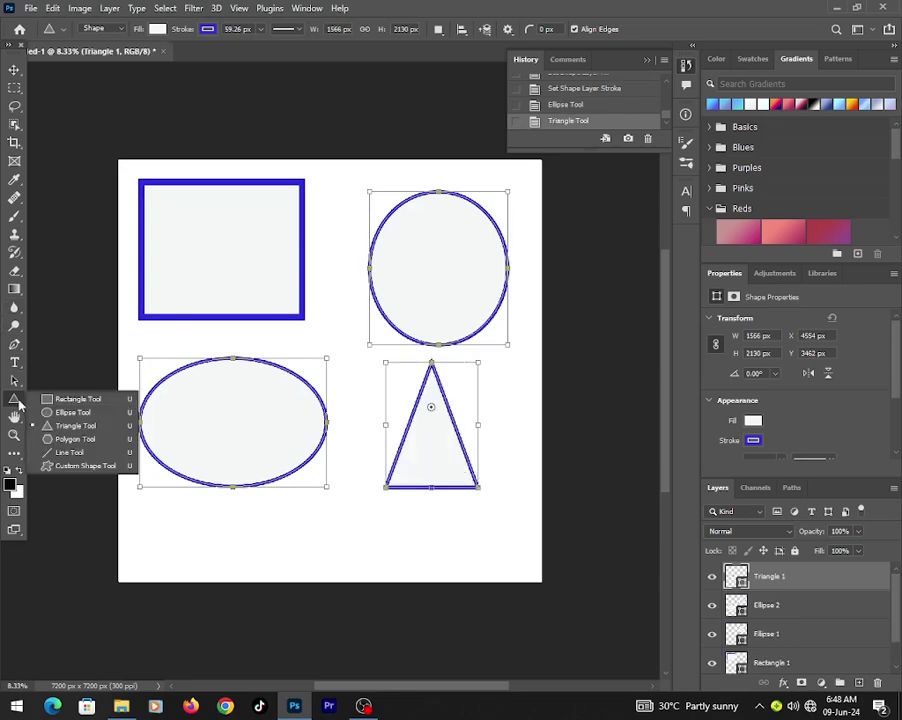
pyautogui.press('Escape')
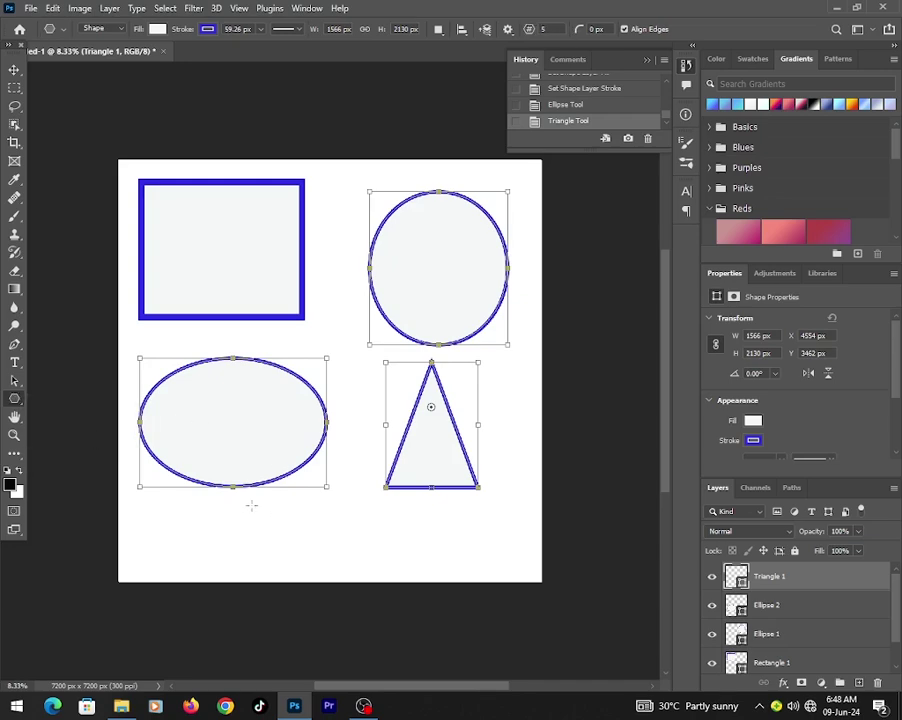
pyautogui.moveTo(250, 501); pyautogui.dragTo(316, 579)
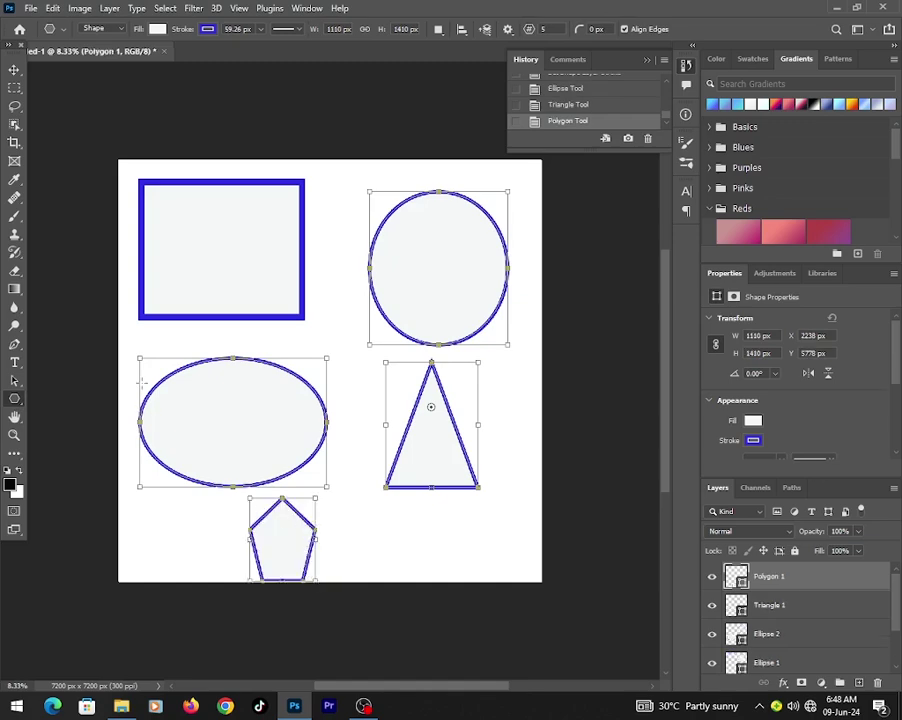
# Drag the pentagon, tall ellipse and triangle into an even grid, pentagon centred at bottom
pyautogui.click(16, 70)
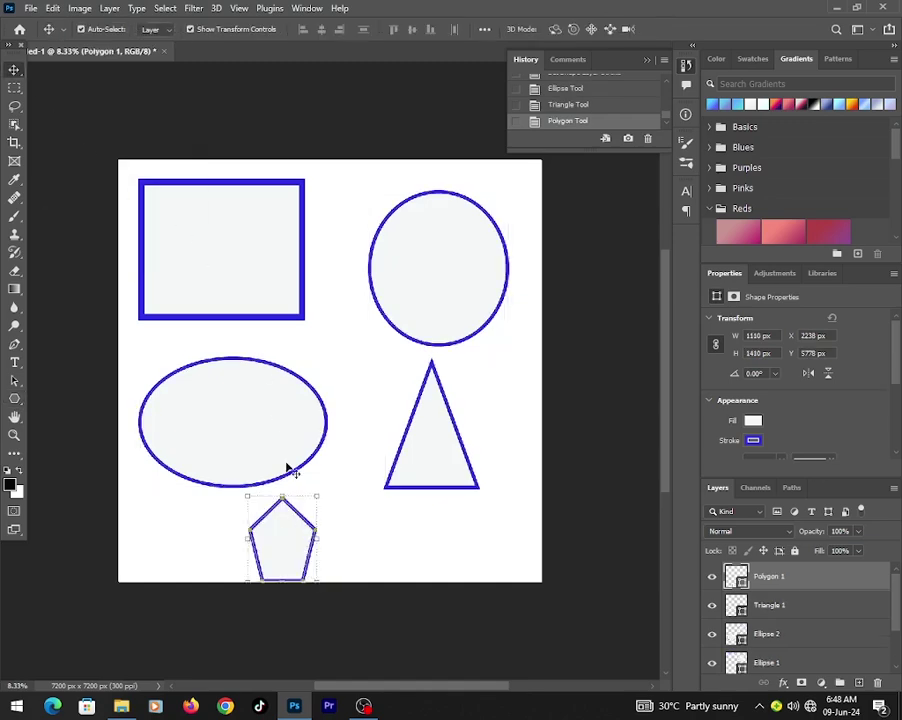
pyautogui.moveTo(285, 531); pyautogui.dragTo(338, 512)
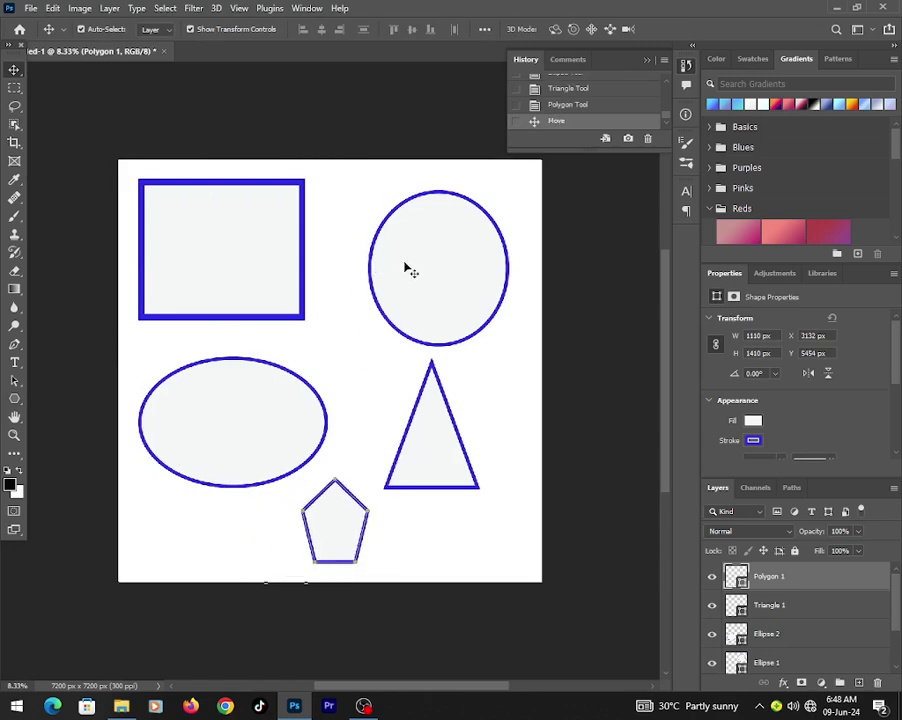
pyautogui.moveTo(417, 280)
pyautogui.mouseDown()
pyautogui.moveTo(433, 270)
pyautogui.moveTo(426, 260)
pyautogui.mouseUp()
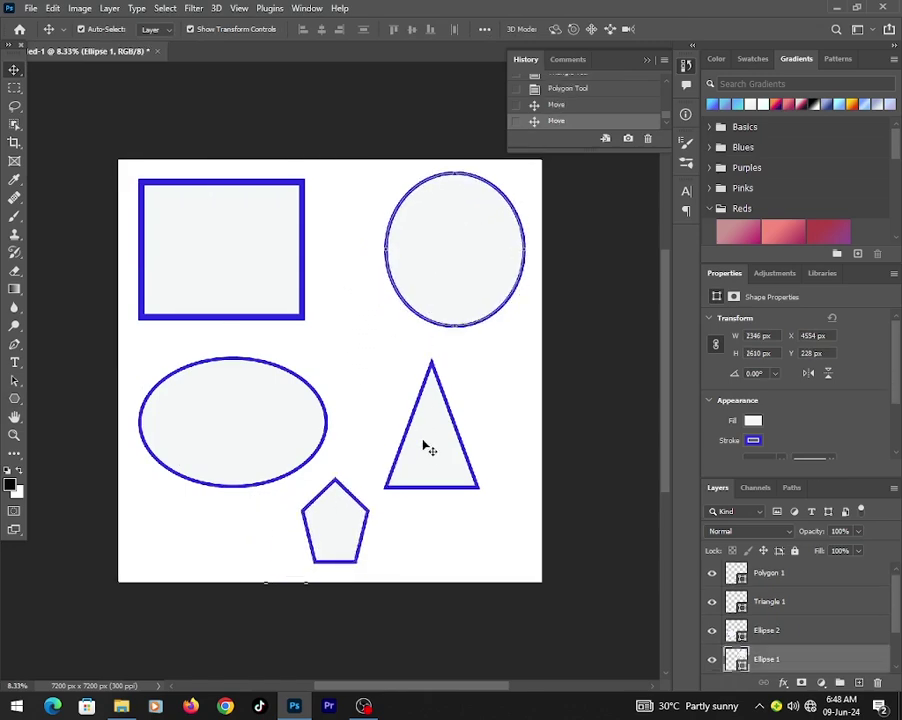
pyautogui.moveTo(428, 456); pyautogui.dragTo(464, 447)
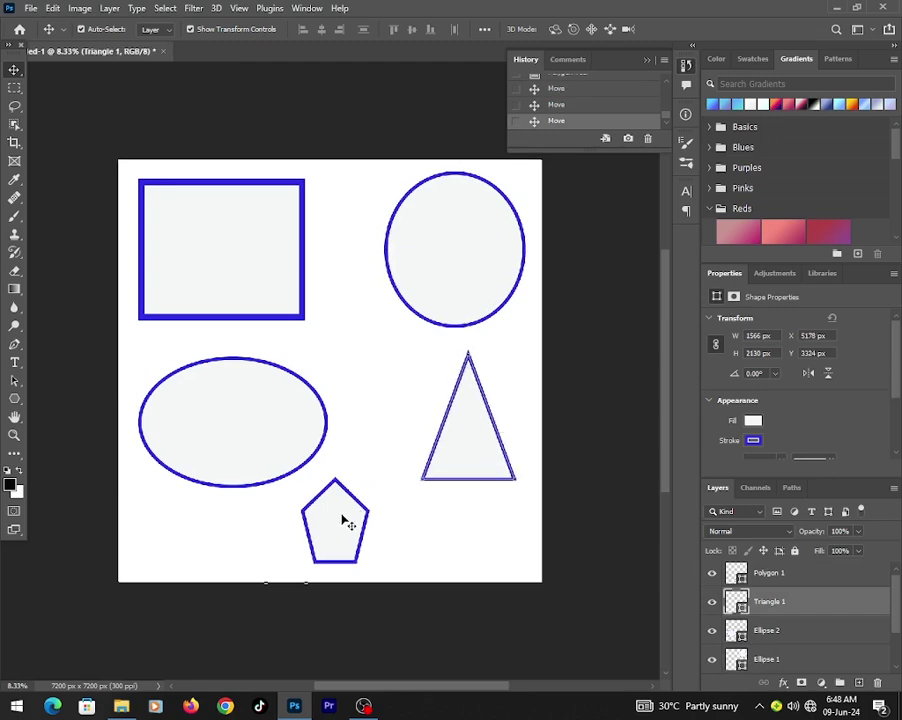
pyautogui.moveTo(337, 520); pyautogui.dragTo(358, 506)
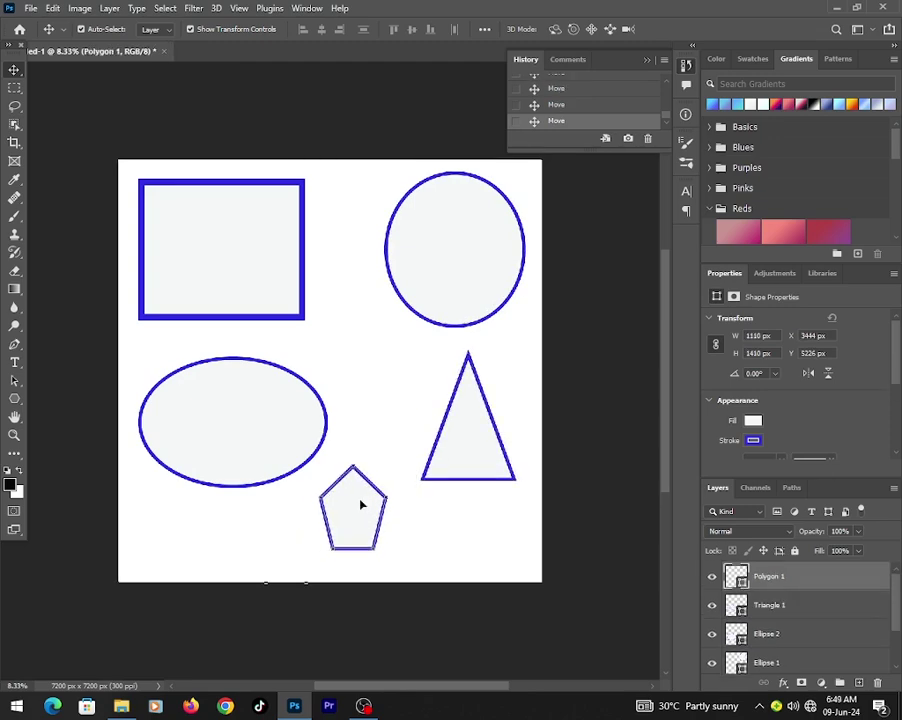
# Deselect the shapes, collapse the History panel, and dismiss the File menu
pyautogui.click(229, 117)
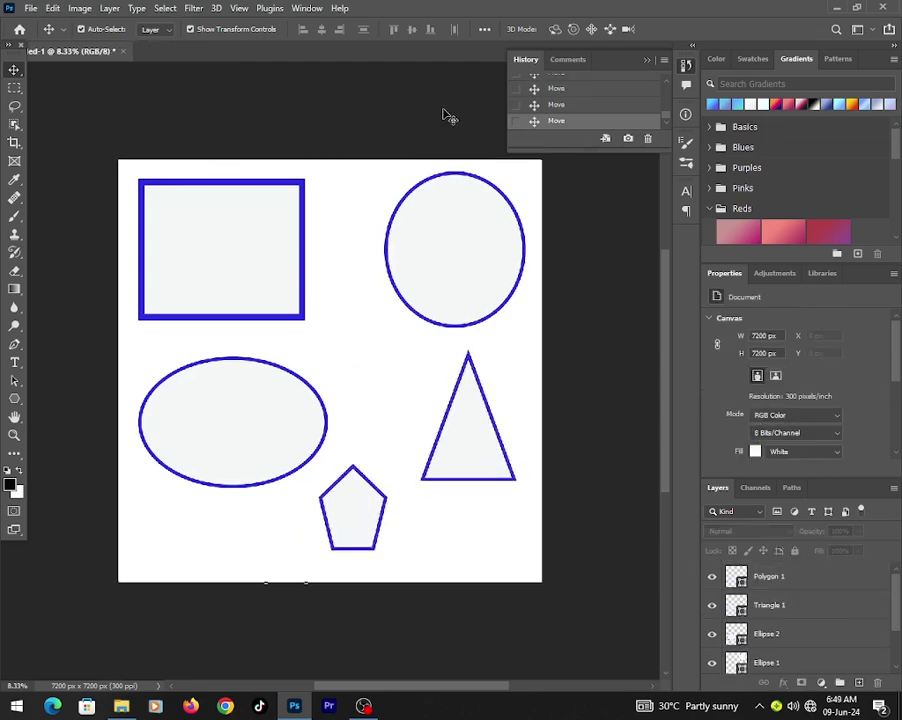
pyautogui.click(645, 62)
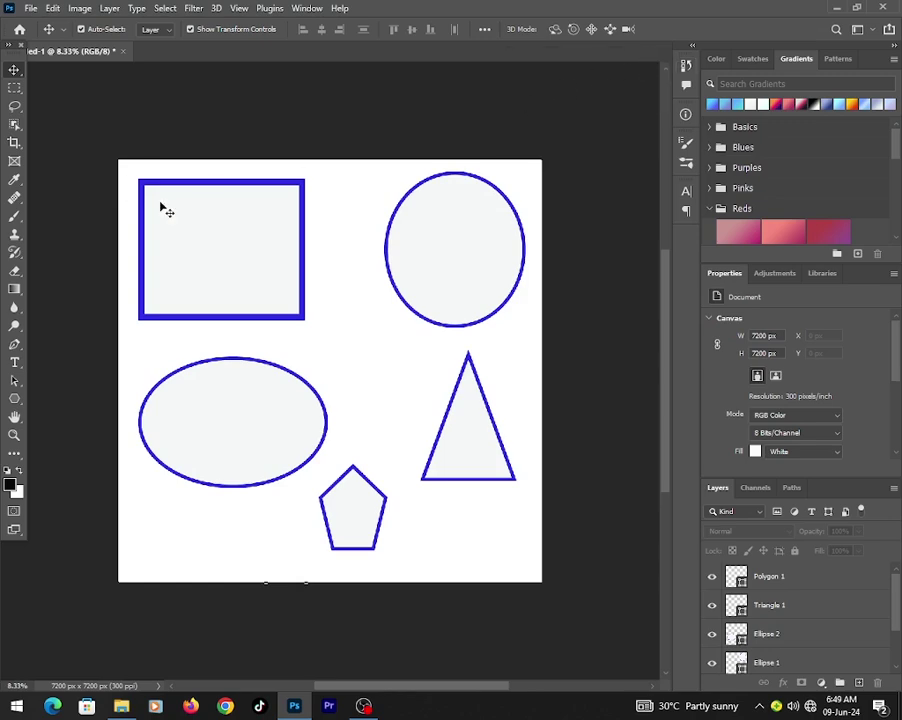
pyautogui.click(31, 9)
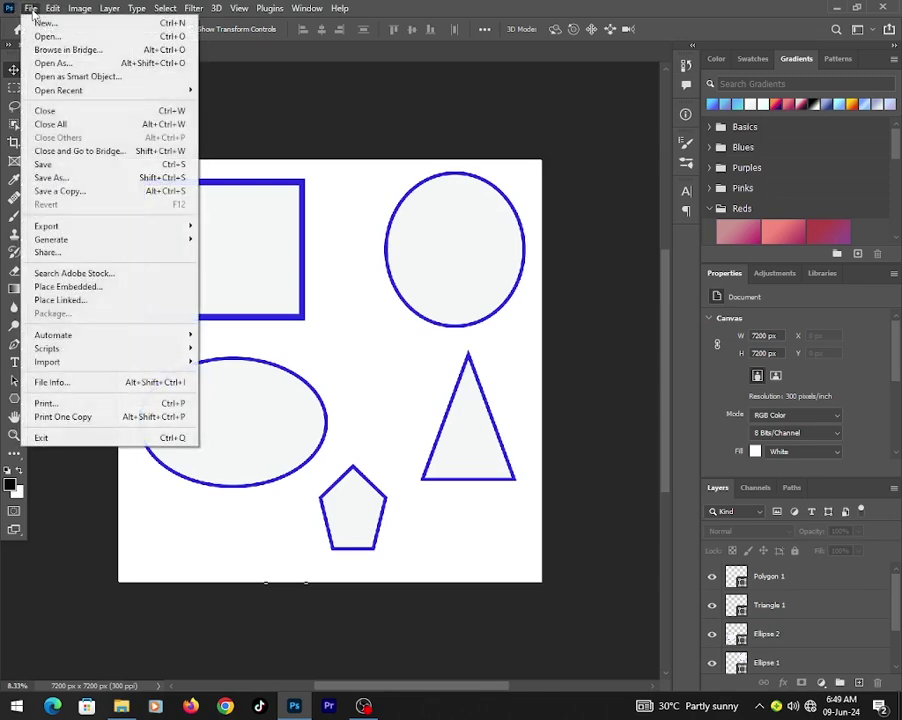
pyautogui.click(292, 100)
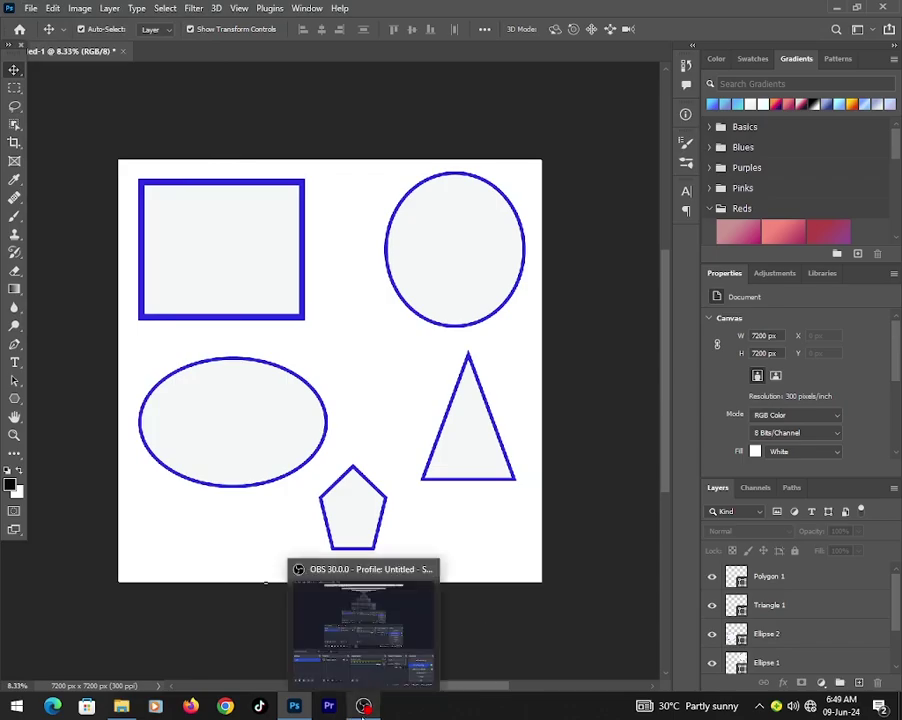